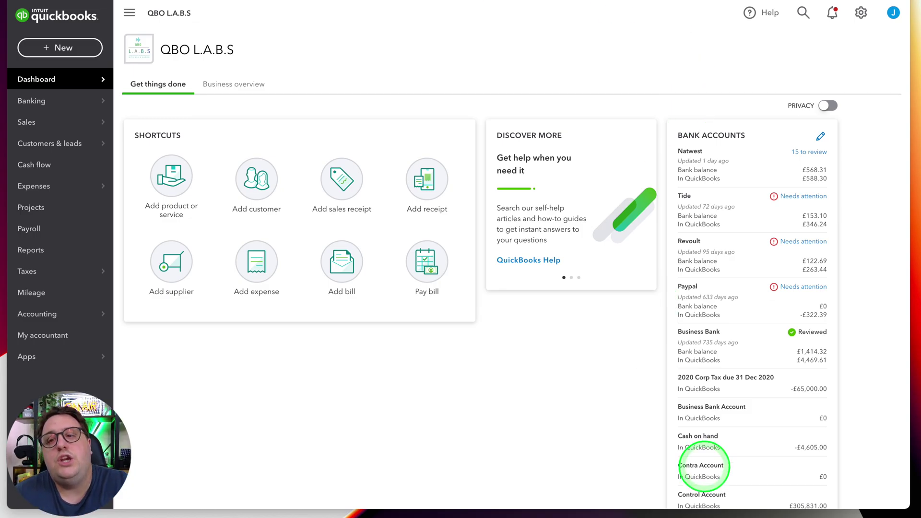
- Check the Business Bank, Paypal and Revolut feeds, ending on Revolut's 29 transactions for review
click(759, 344)
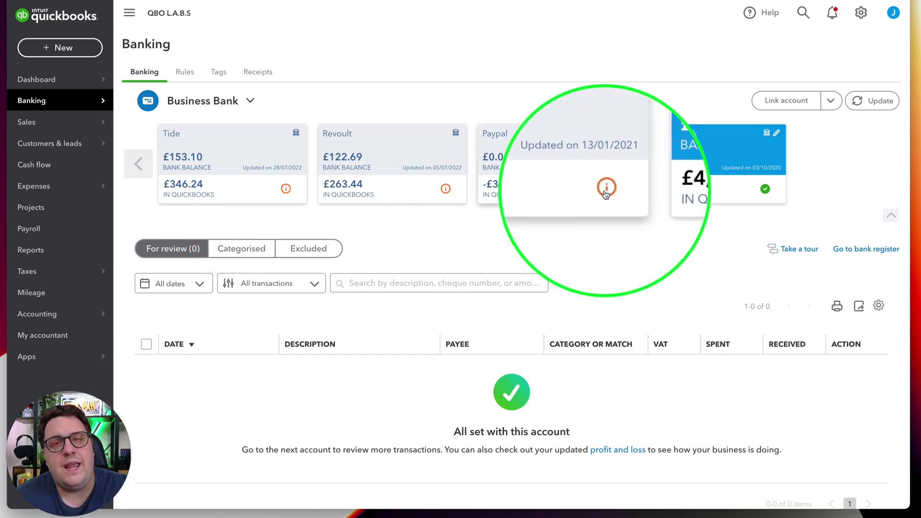
click(558, 142)
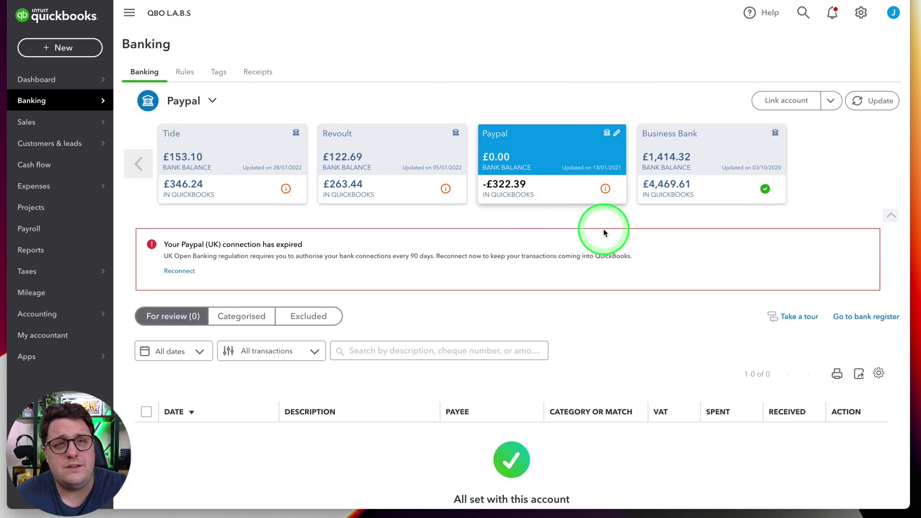
click(402, 166)
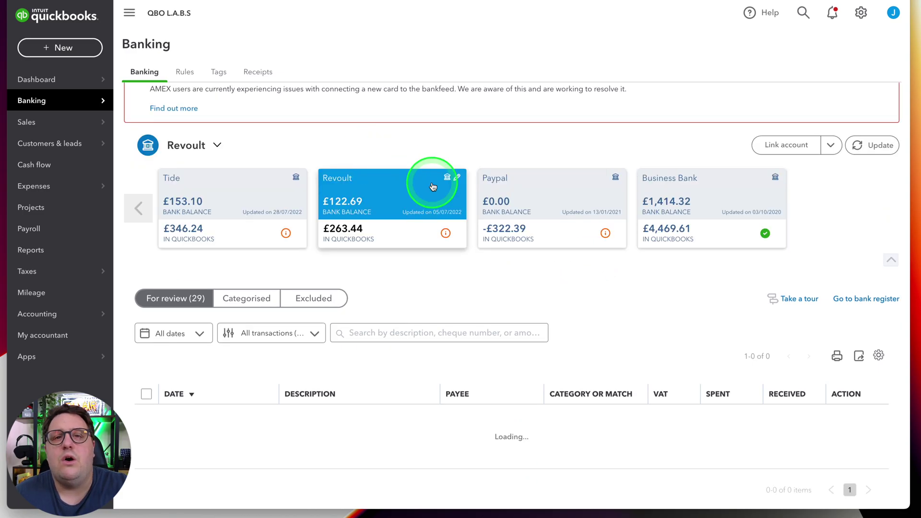
scroll(557, 300, down, 10)
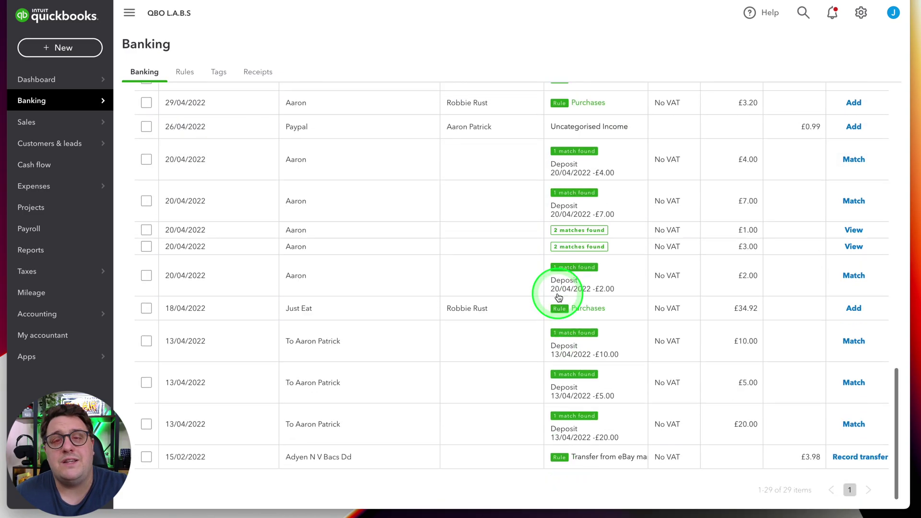
scroll(557, 297, up, 10)
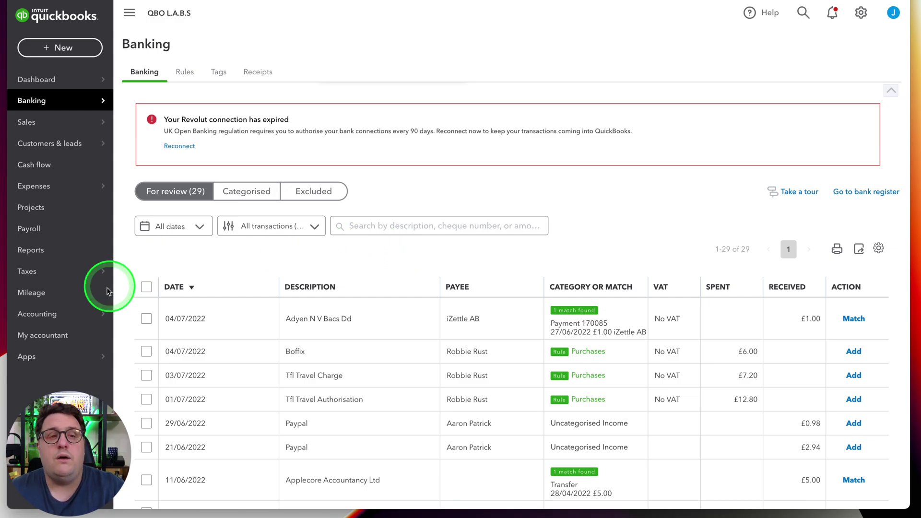
- Open the VAT centre from the Taxes menu
mouse_move(37, 271)
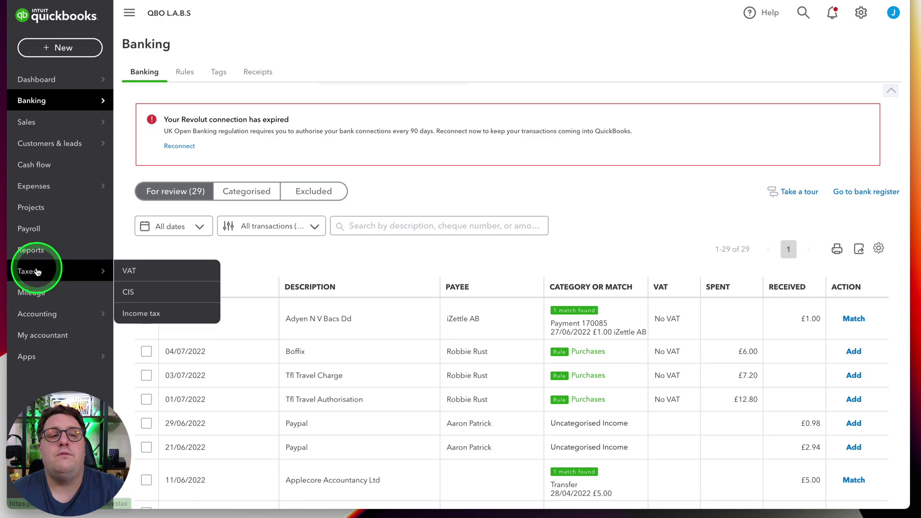
click(128, 271)
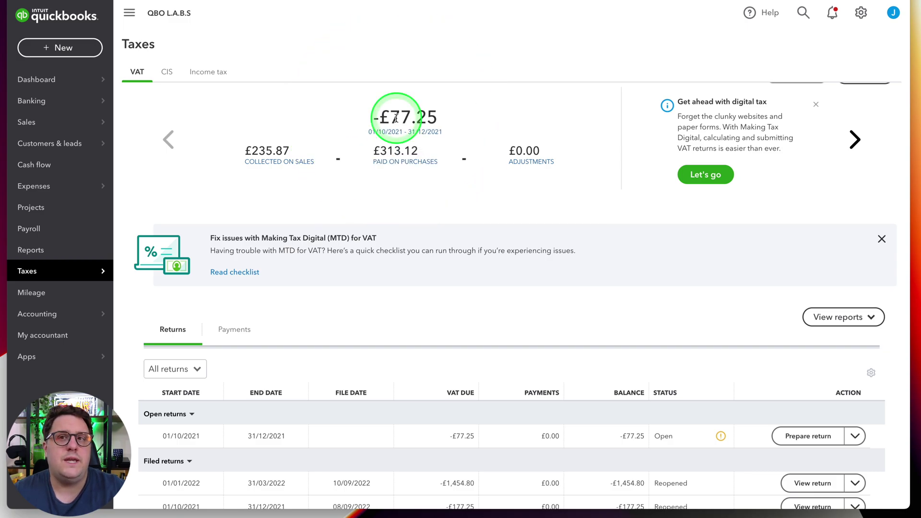
scroll(618, 235, up, 1)
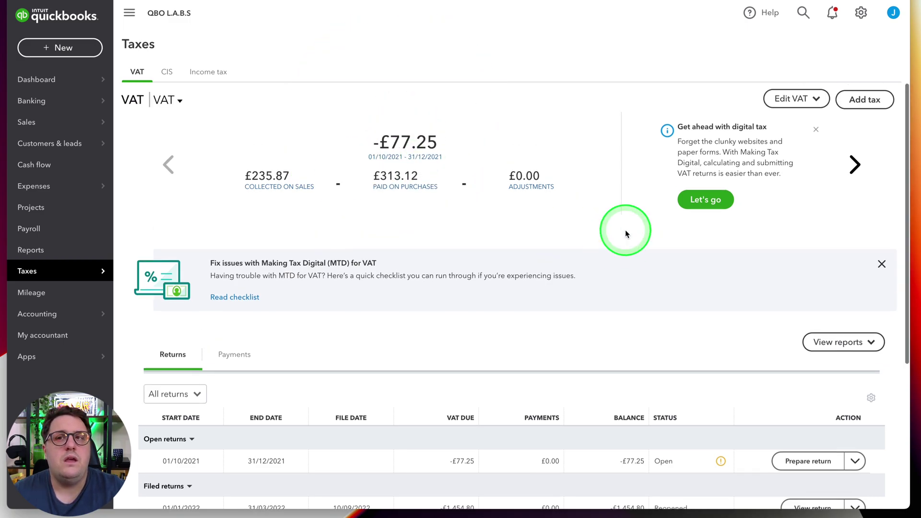
- View the HMRC VAT settings' Turn on MTD toggle, then return to the VAT returns list
click(794, 101)
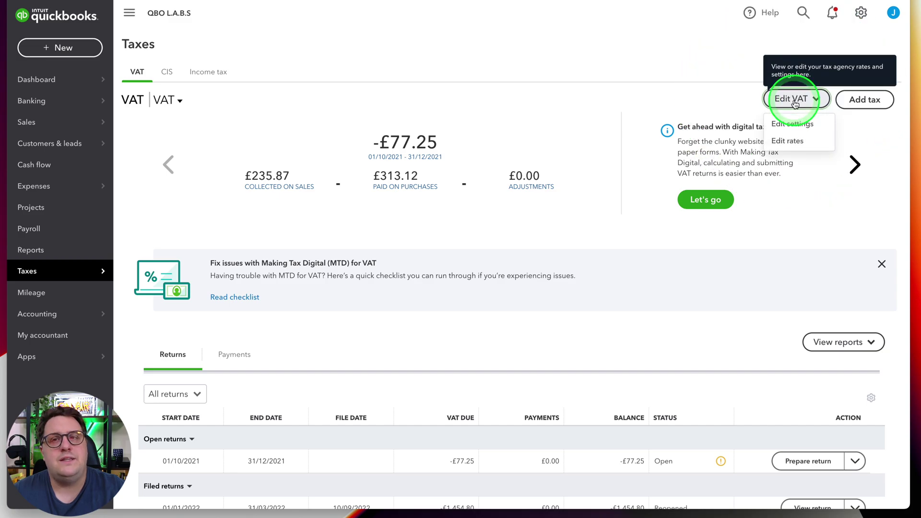
click(795, 125)
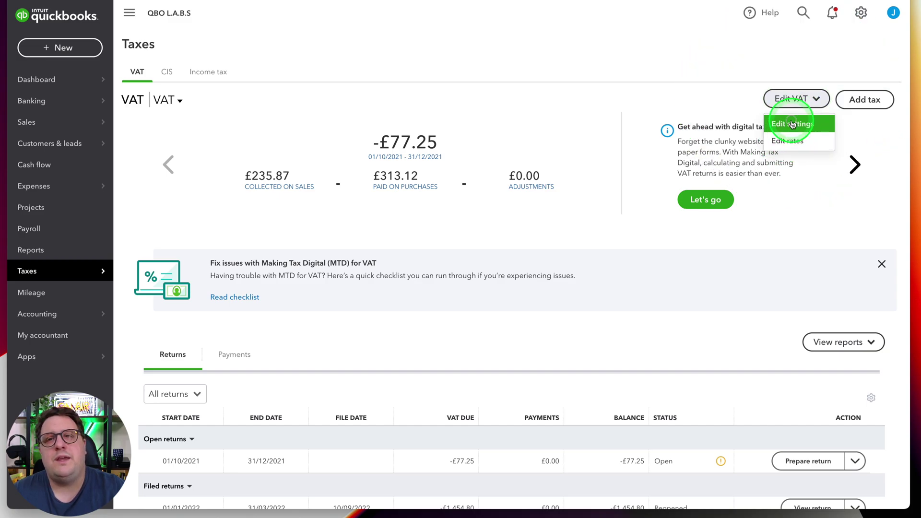
click(791, 125)
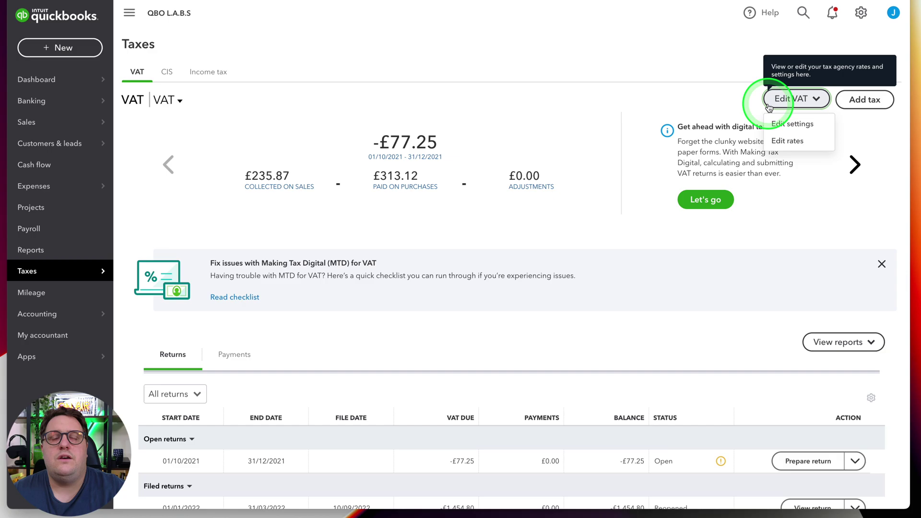
click(668, 96)
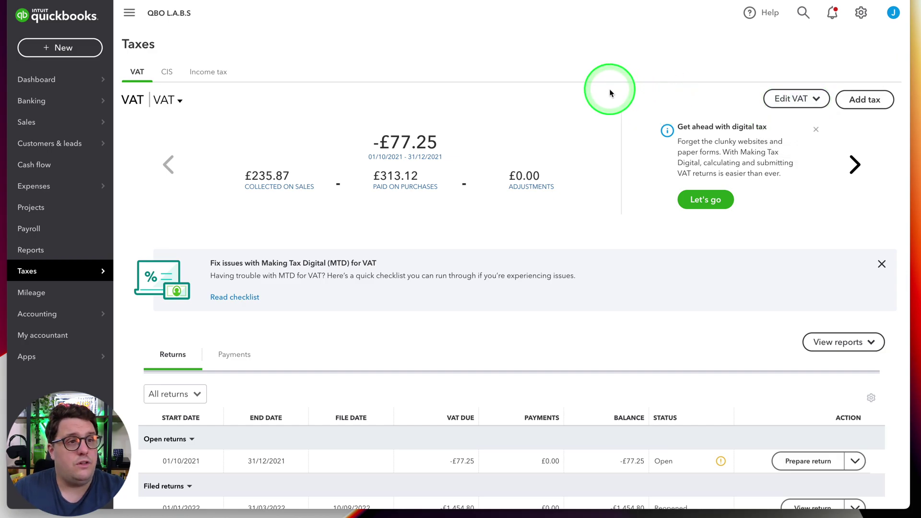
scroll(686, 129, down, 3)
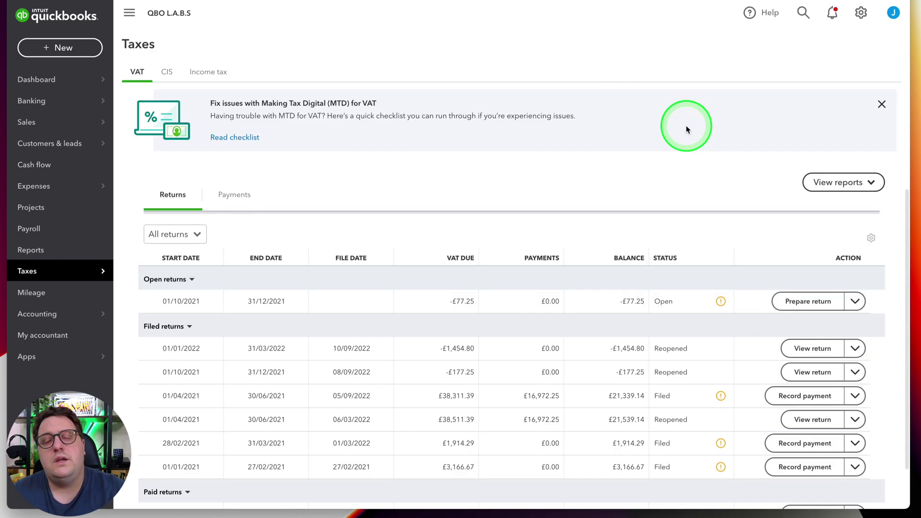
- Run Error check your return on the open 01/10/2021–31/12/2021 return
click(854, 301)
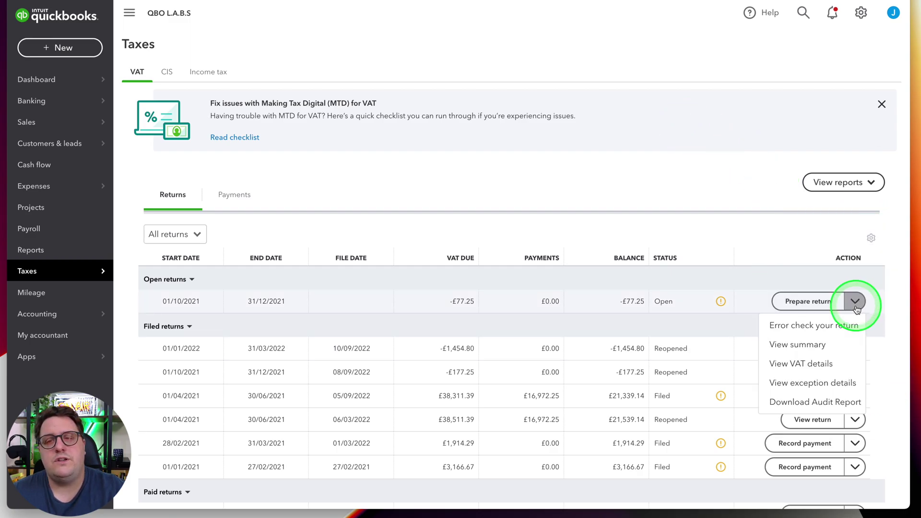
click(812, 324)
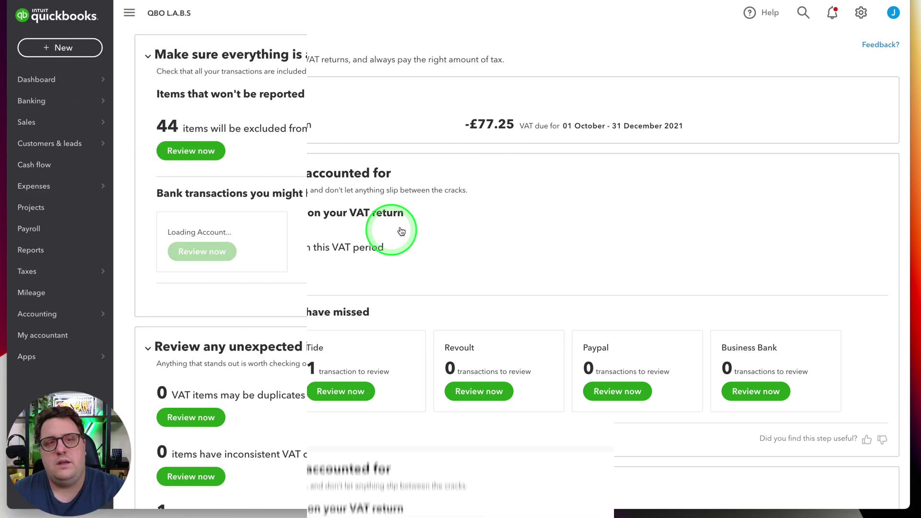
- Review the 44 No VAT items excluded from the return, mark them All done, and give the step a thumbs-up
click(192, 149)
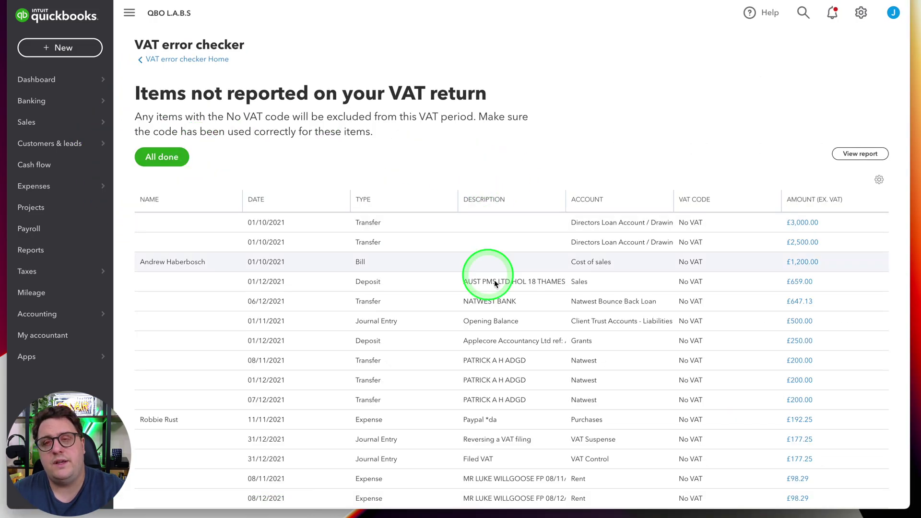
scroll(543, 231, down, 3)
scroll(543, 231, down, 10)
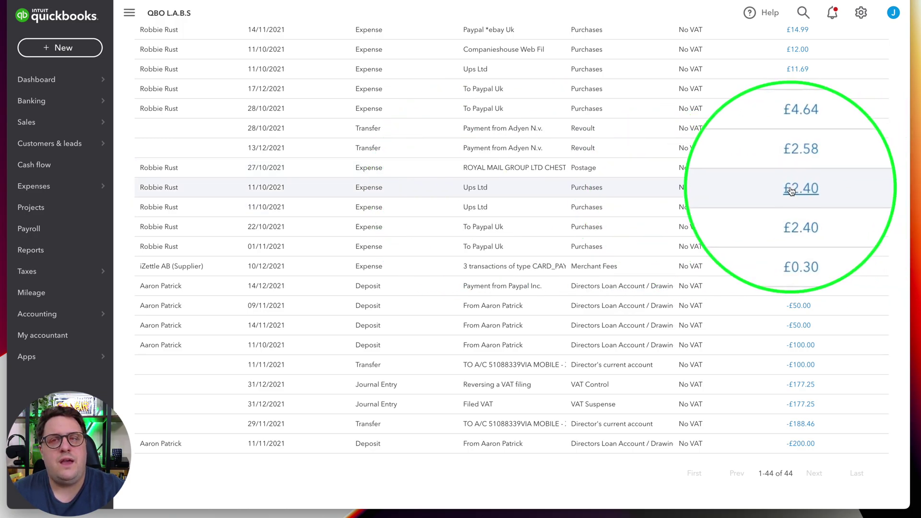
scroll(708, 277, up, 20)
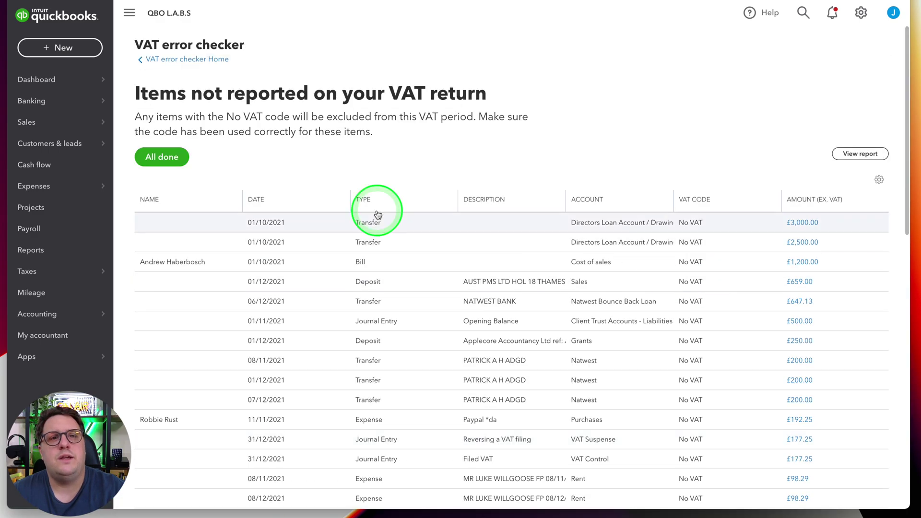
click(162, 157)
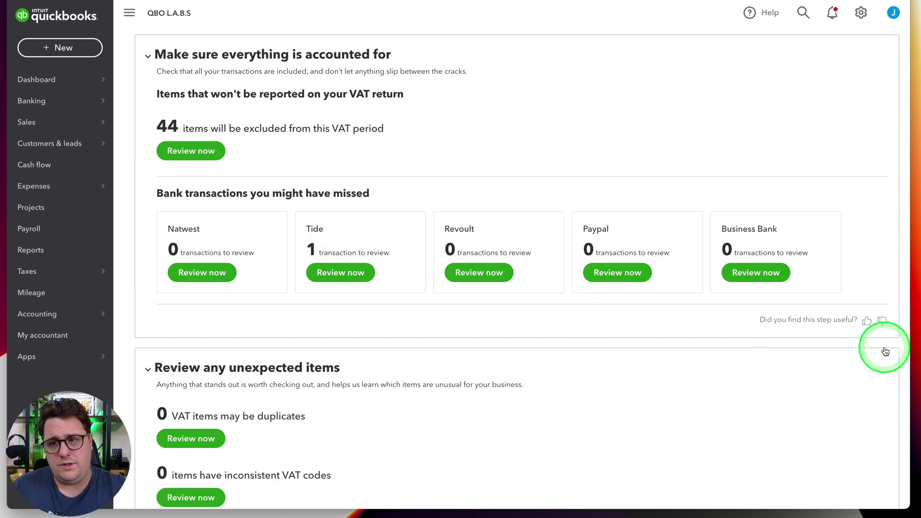
click(867, 320)
scroll(284, 246, down, 5)
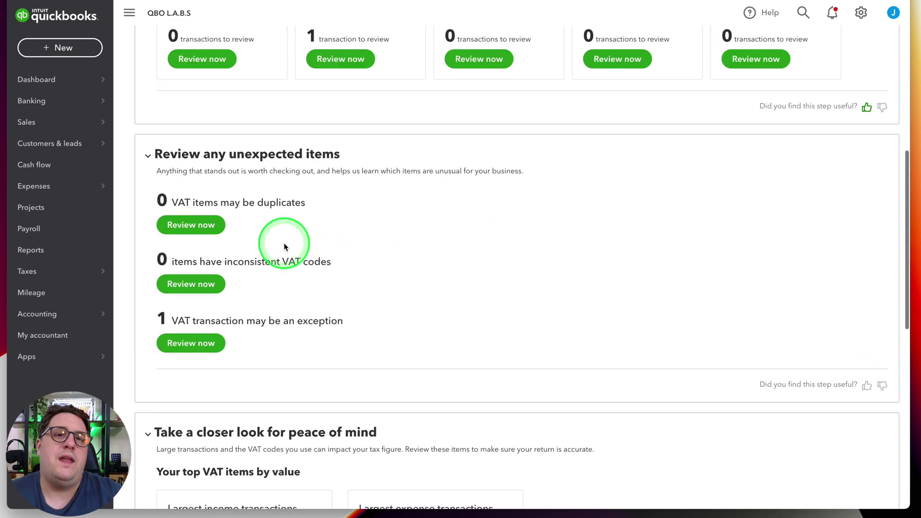
click(191, 284)
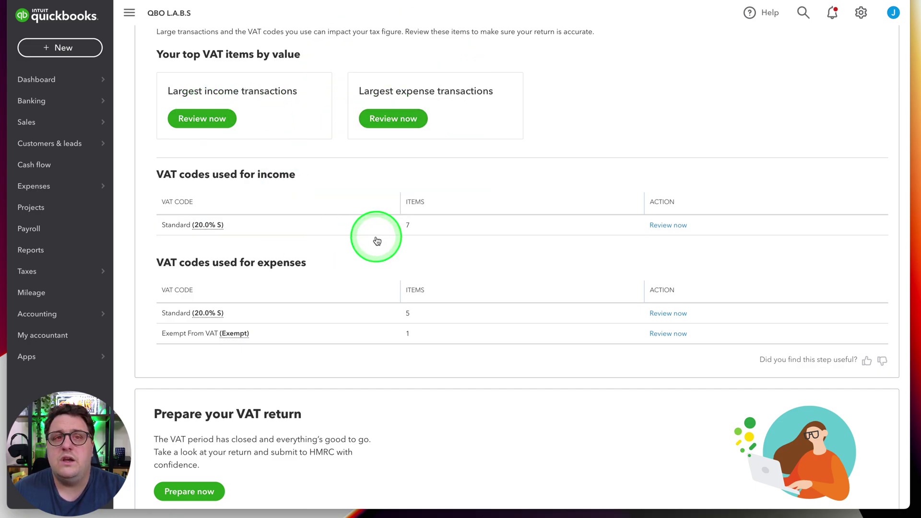
- Choose Prepare now for the 01/10/2021–31/12/2021 return, showing -£77.25 tax due
scroll(335, 239, down, 3)
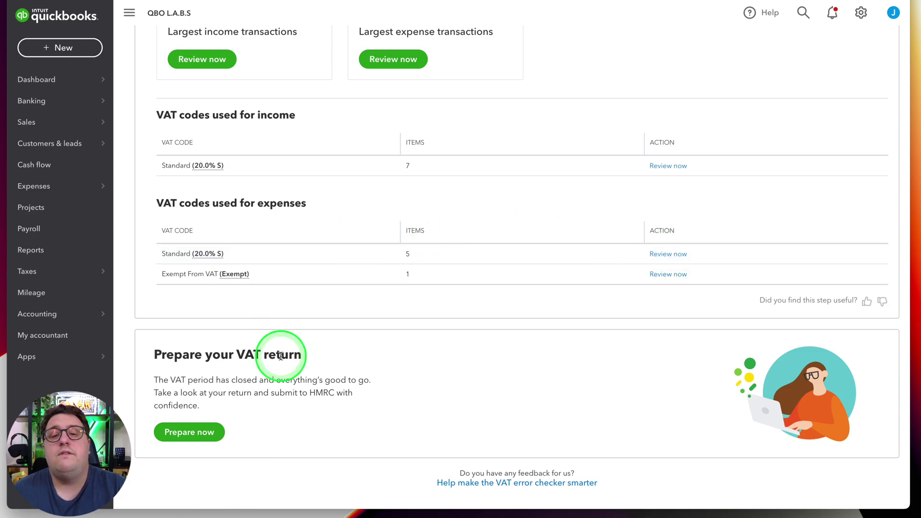
click(178, 432)
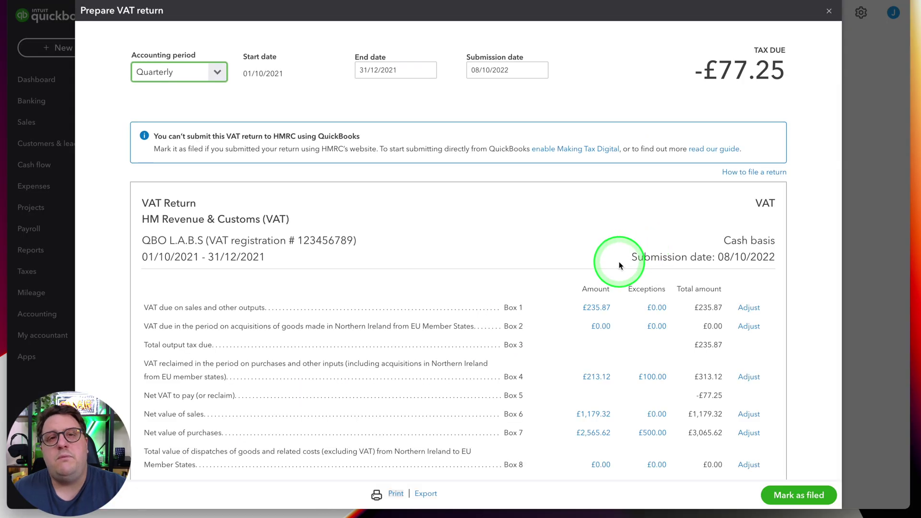
scroll(619, 260, down, 1)
scroll(614, 261, up, 1)
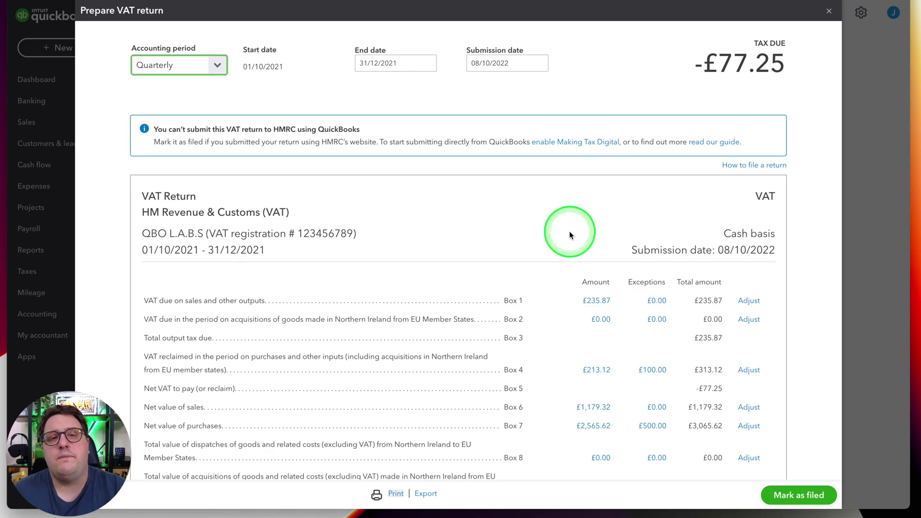
scroll(672, 221, down, 1)
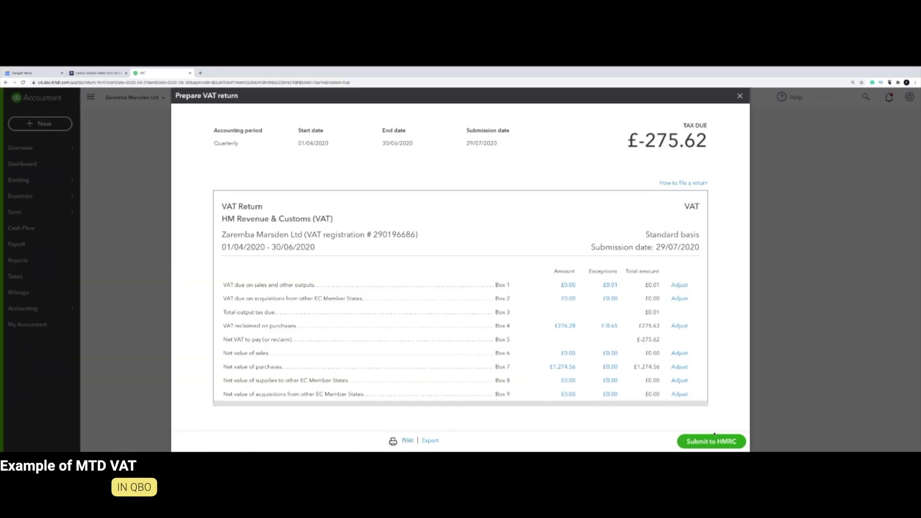
- Submit the -£275.62 return to HMRC with the true-and-complete declaration, then finish once accepted
click(711, 441)
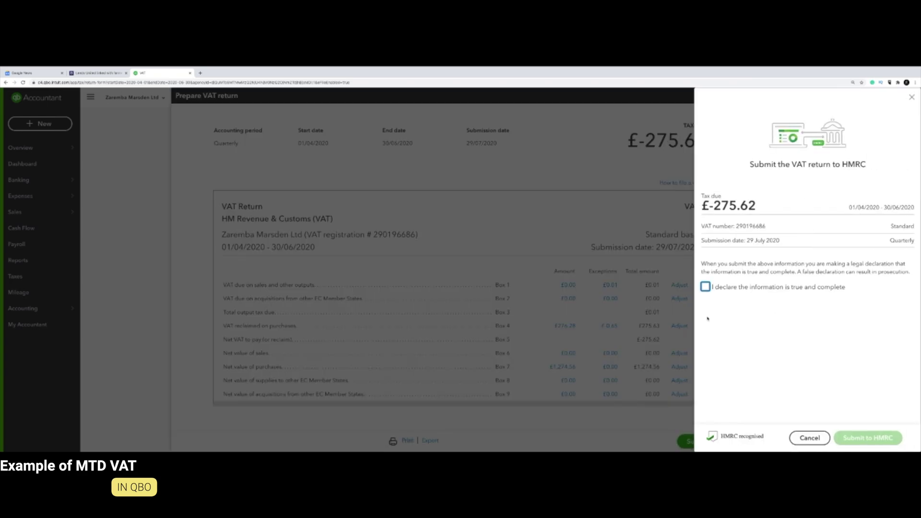
click(704, 287)
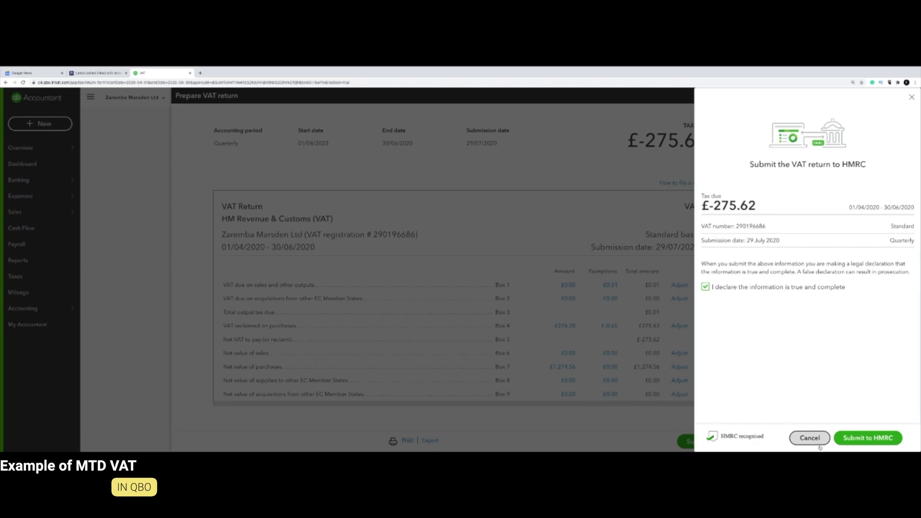
click(877, 439)
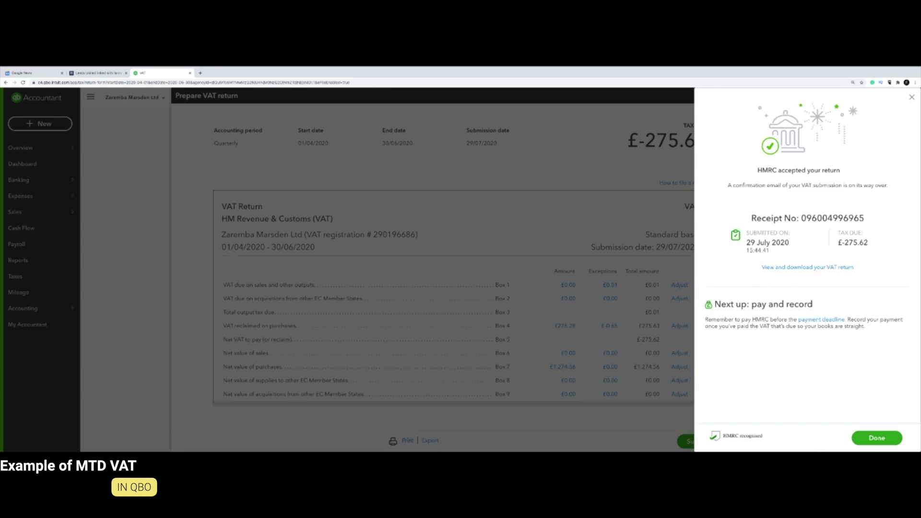
click(876, 437)
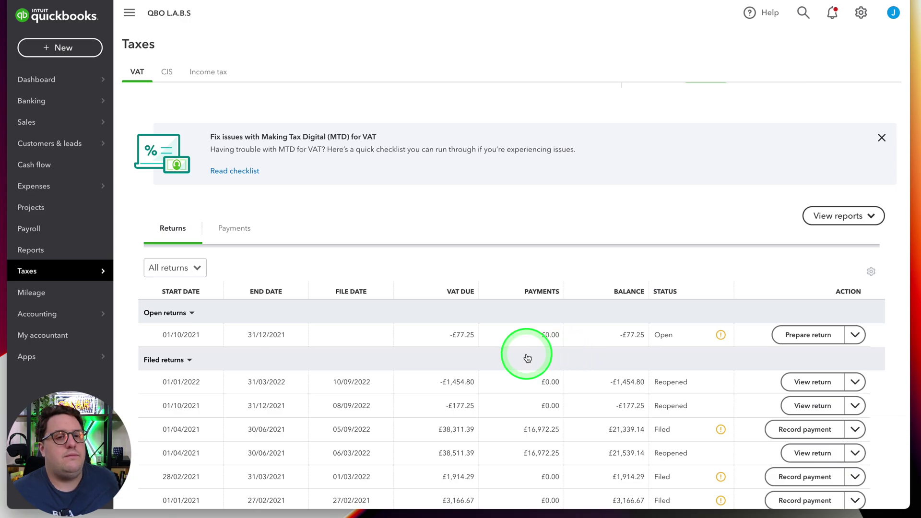
- Scroll to the Returns table with six filed returns and the paid 01/07/2021–30/09/2021 return
scroll(378, 328, down, 1)
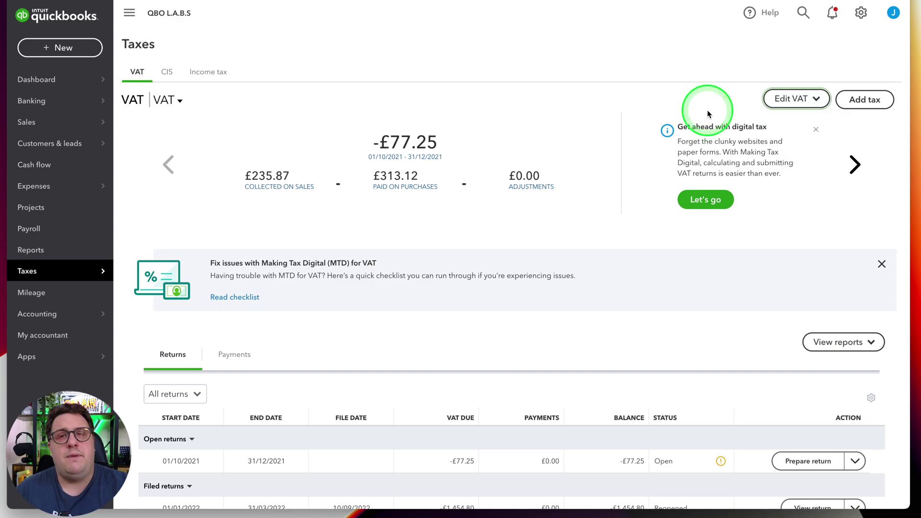
scroll(390, 310, down, 3)
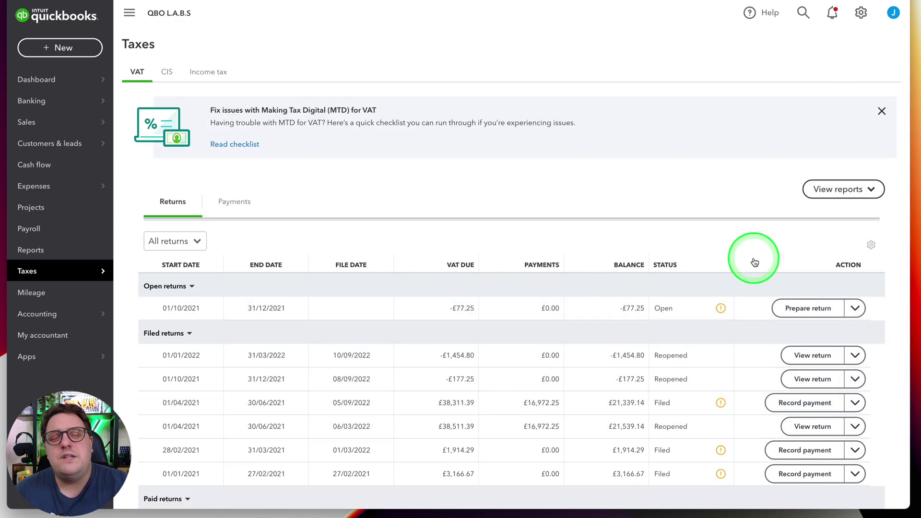
click(823, 310)
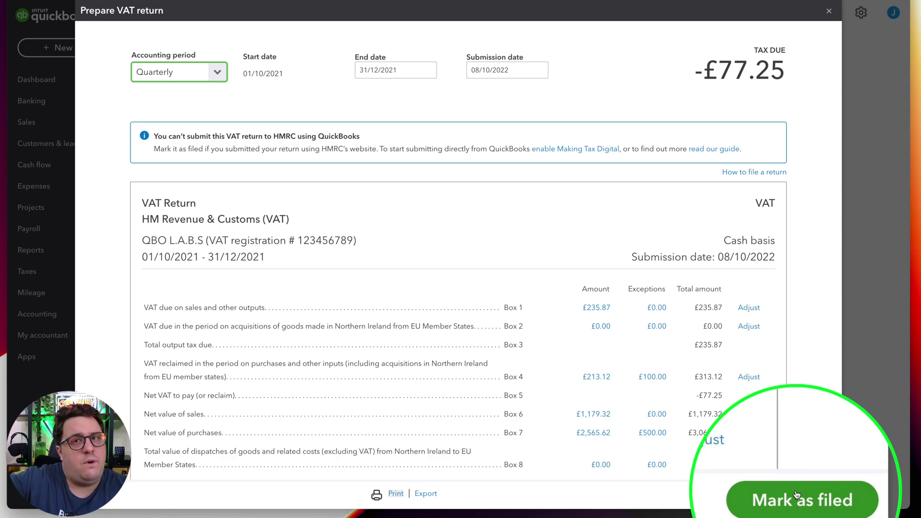
click(828, 12)
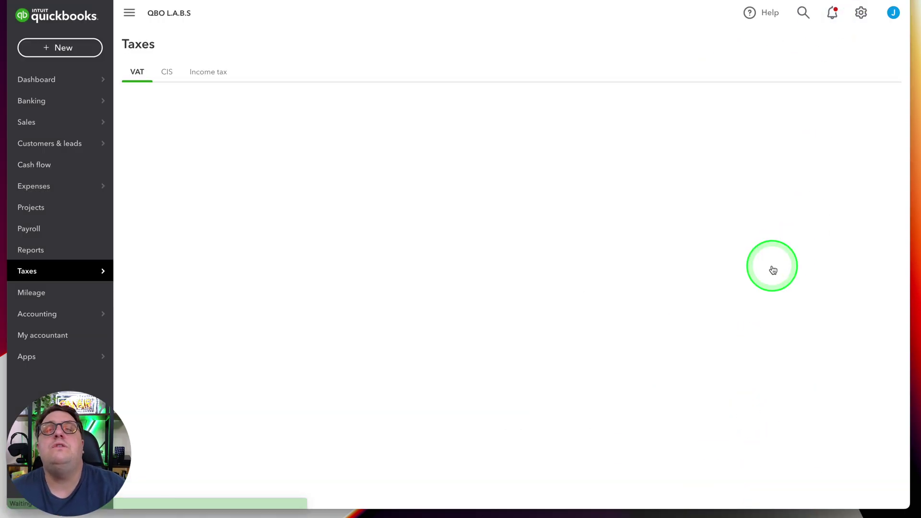
scroll(625, 259, down, 5)
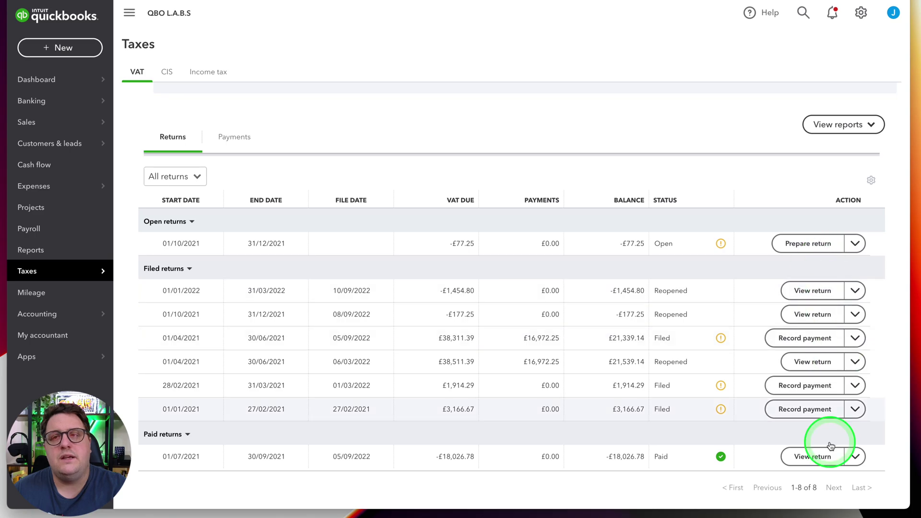
click(815, 361)
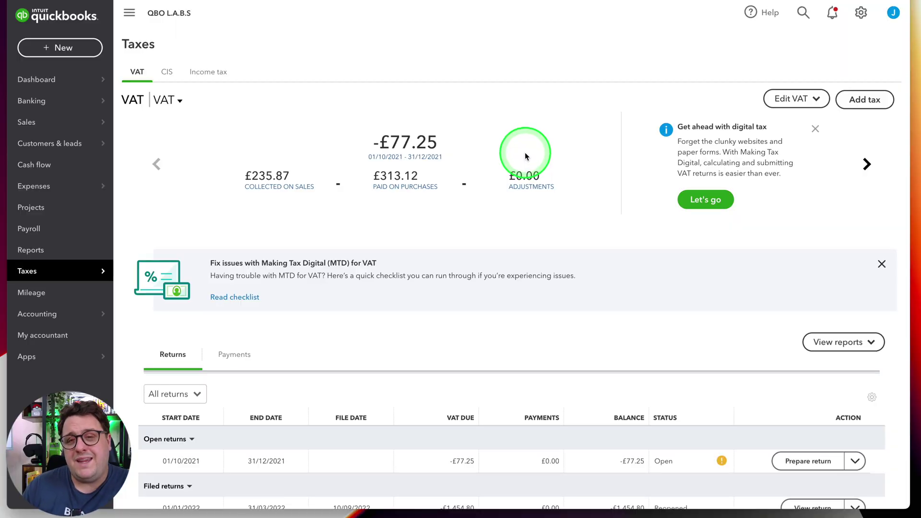
- Expand the Making Tax Digital HMRC connection row, currently Off, under Advanced account settings
click(866, 13)
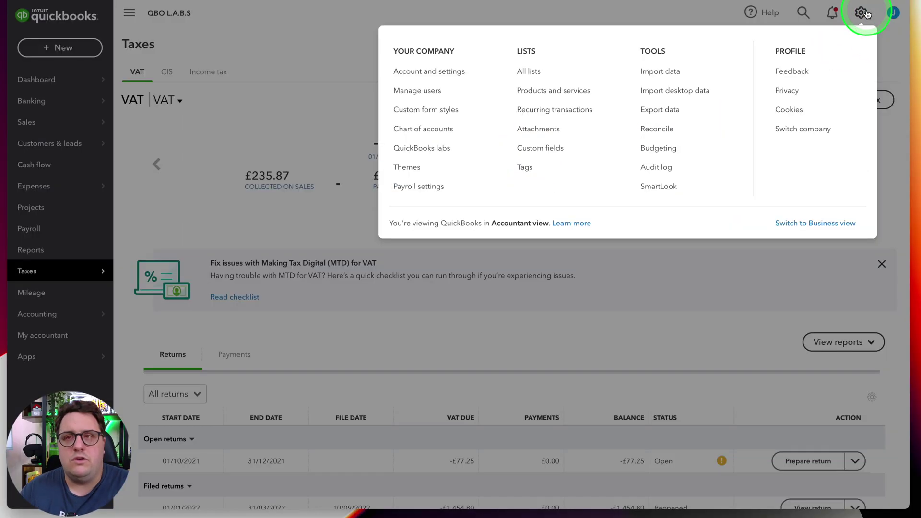
click(418, 71)
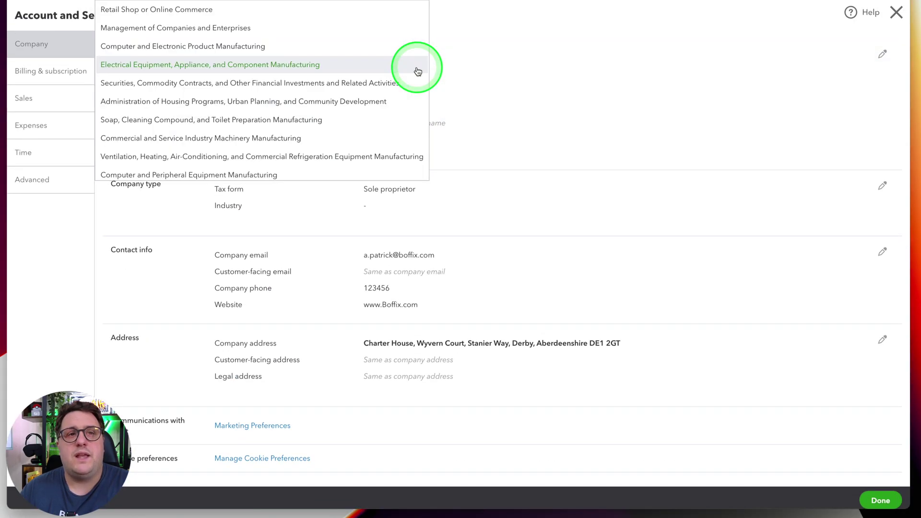
click(30, 180)
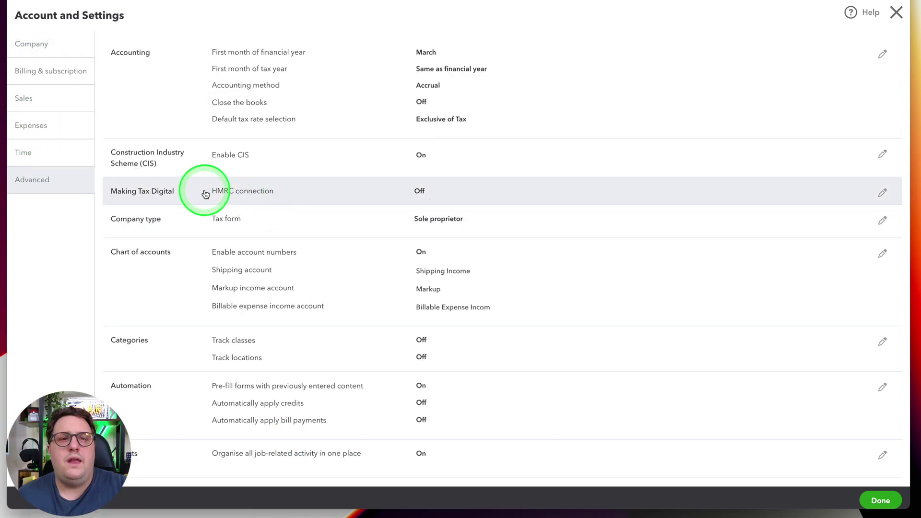
click(178, 192)
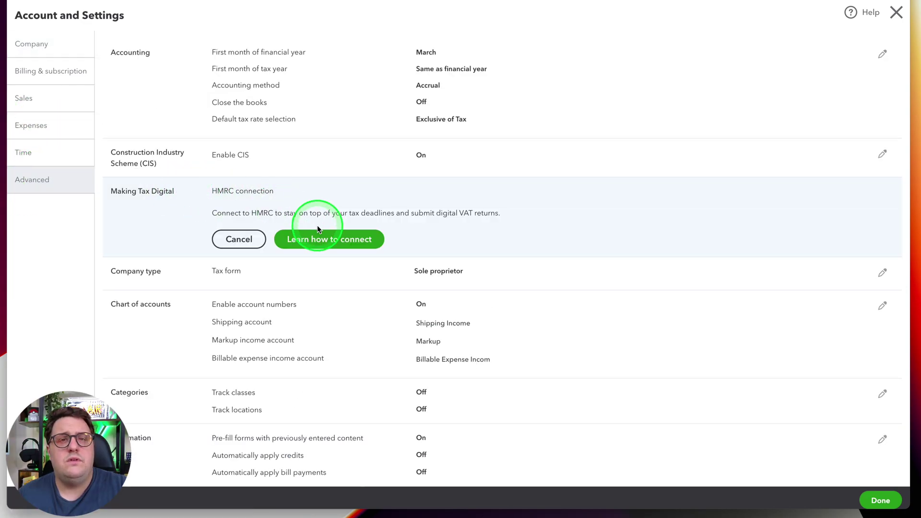